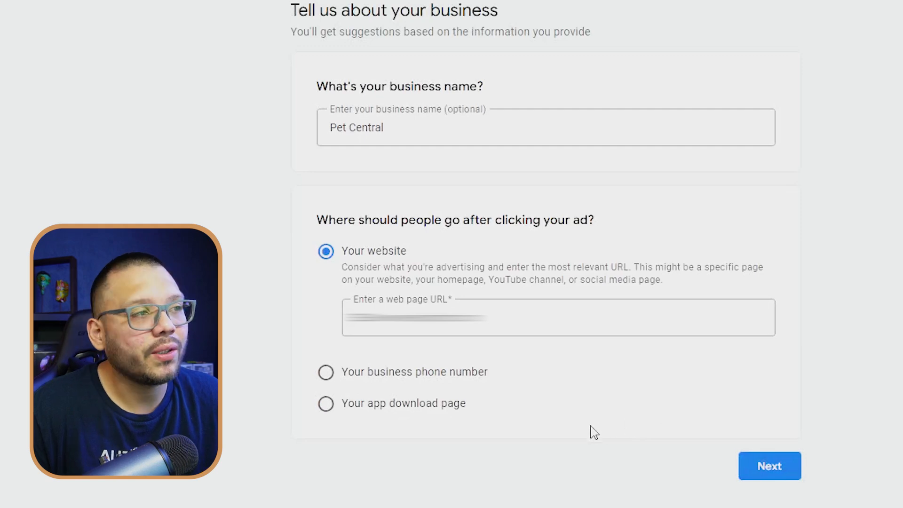
# Step: Submit the business details with the website as the ad destination and skip linking other accounts
pyautogui.click(775, 470)
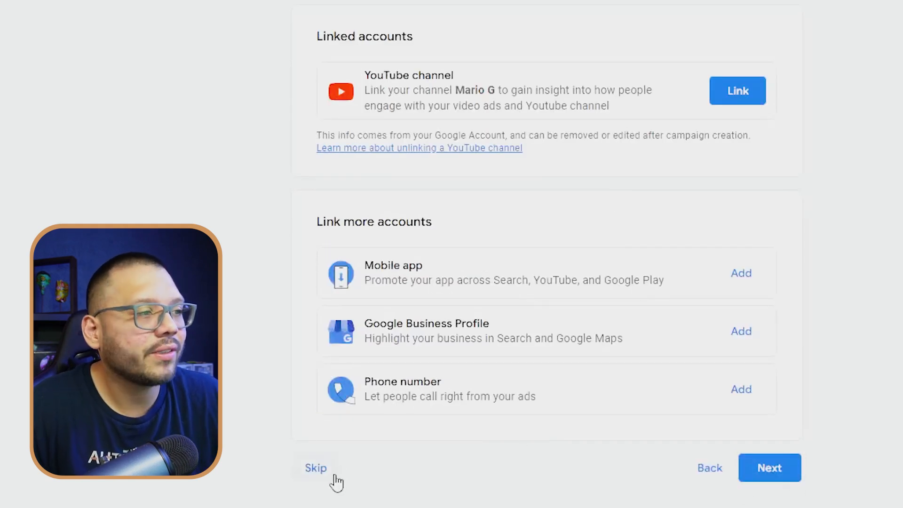
pyautogui.click(335, 477)
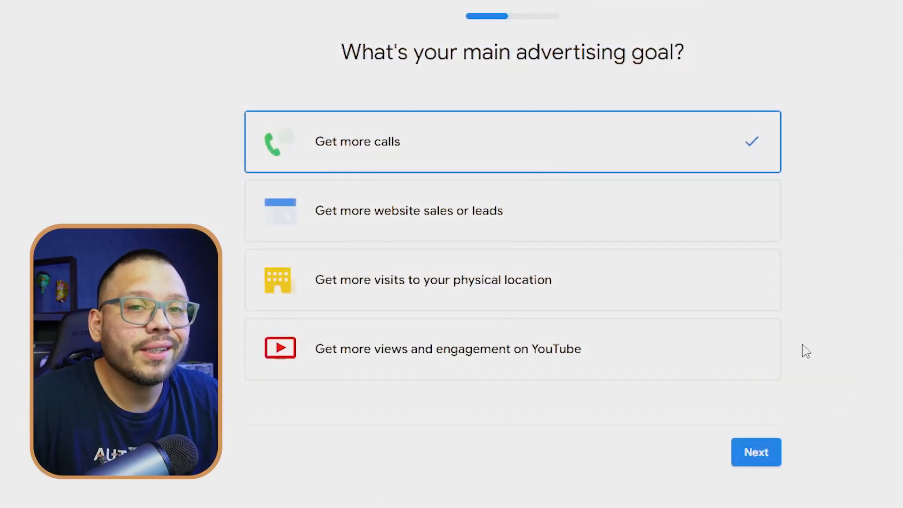
# Step: Choose "Get more website sales or leads" as the advertising goal and accept "Customers begin checkout" as the tracked sales action
pyautogui.click(474, 225)
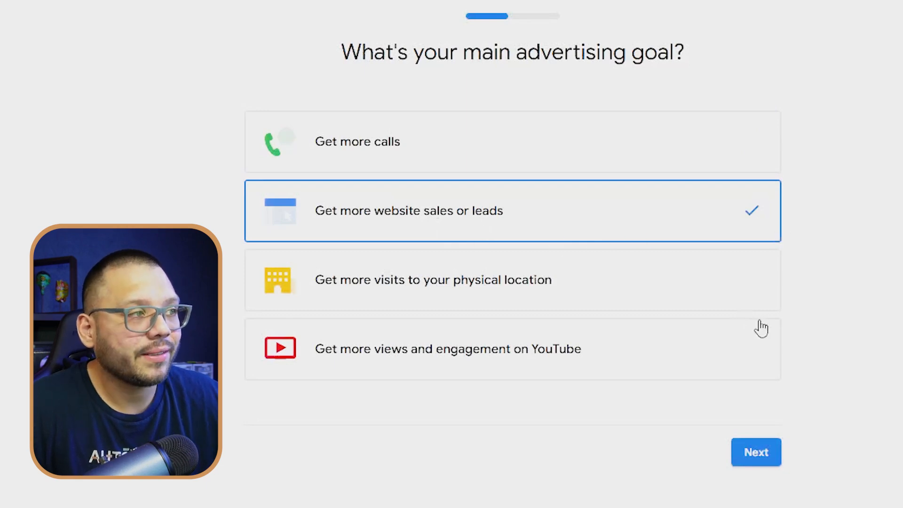
pyautogui.click(755, 453)
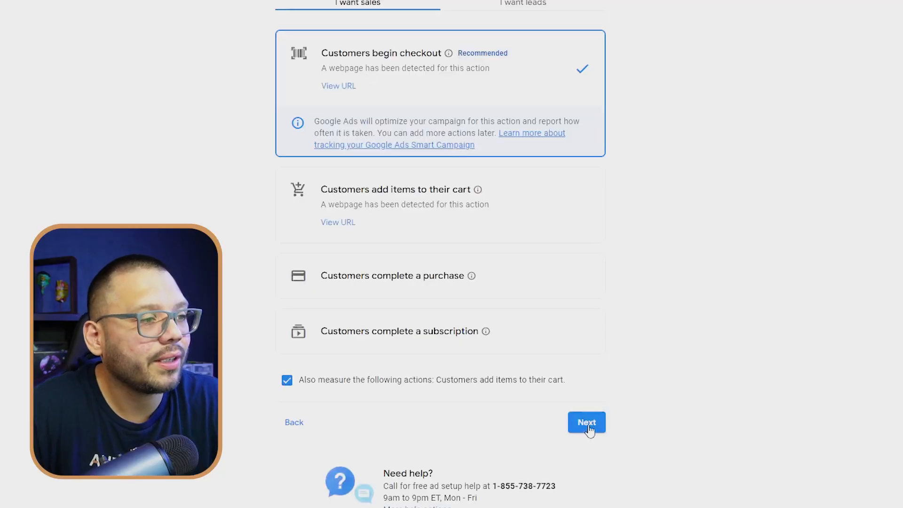
pyautogui.click(587, 422)
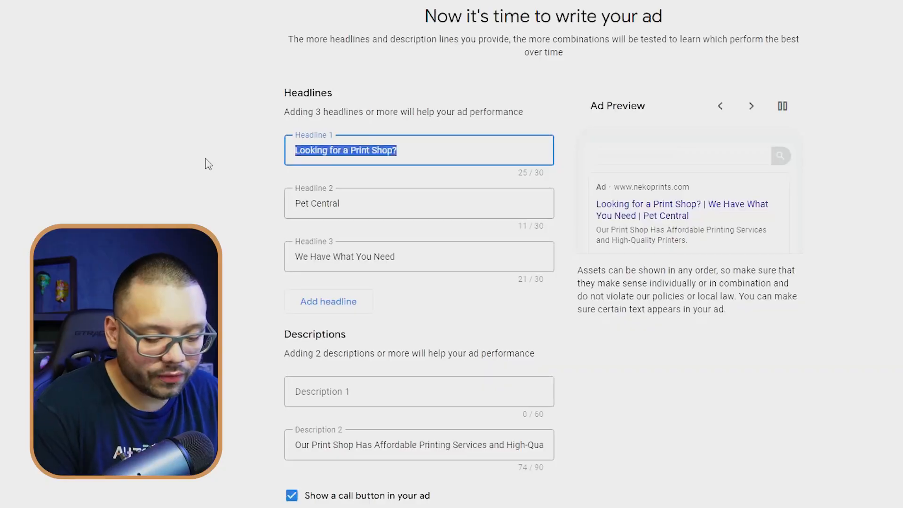
# Step: Replace headline 1 with "Pets Leaving Hair Everywhere?" and clear headline 3
pyautogui.press('BackSpace')
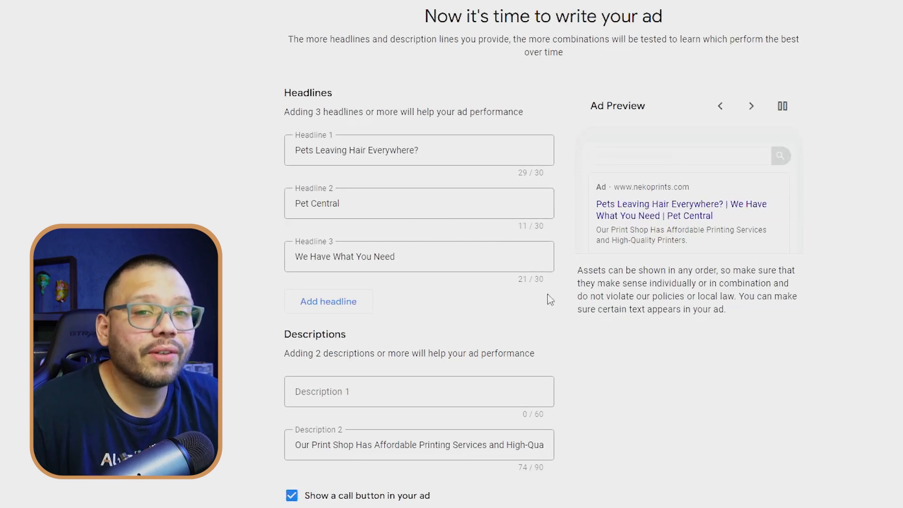
pyautogui.tripleClick(398, 258)
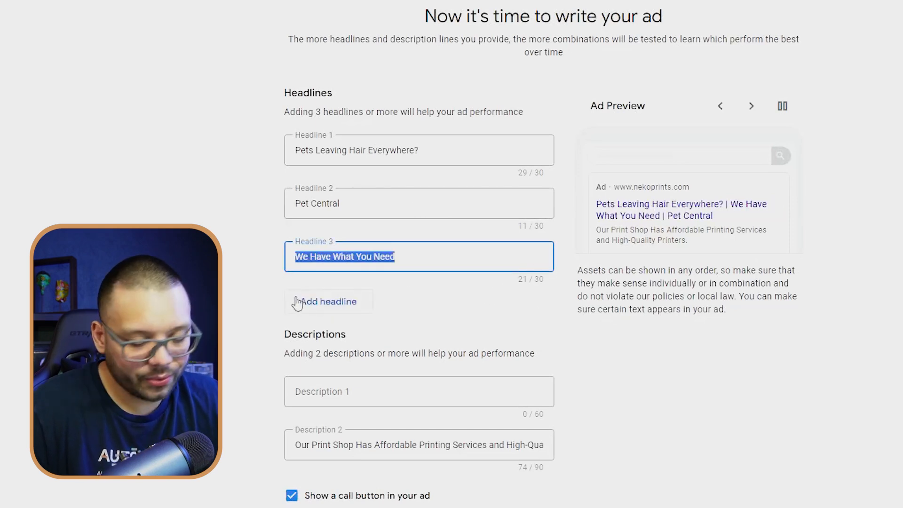
pyautogui.press('BackSpace')
pyautogui.click(480, 231)
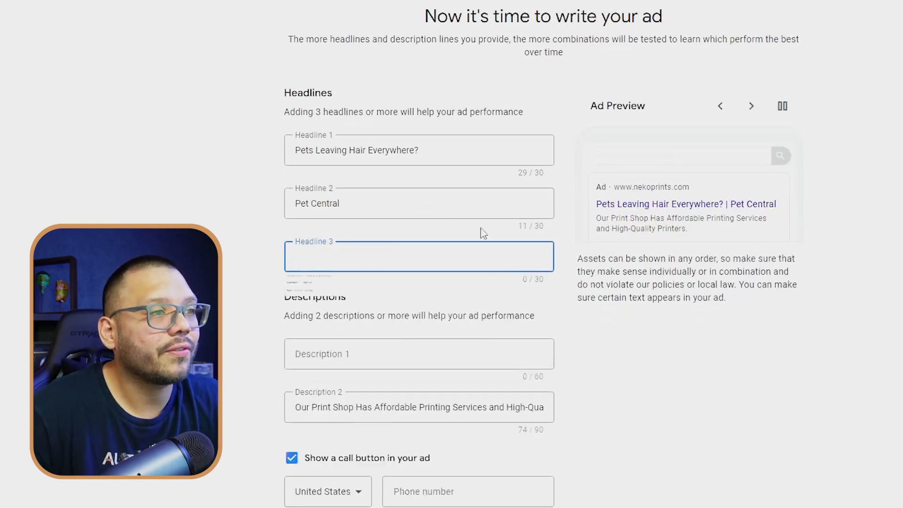
# Step: Replace headline 2 with "We Have Your Grooming Solution"
pyautogui.tripleClick(381, 214)
pyautogui.write('We Have Your Grooming Solution')
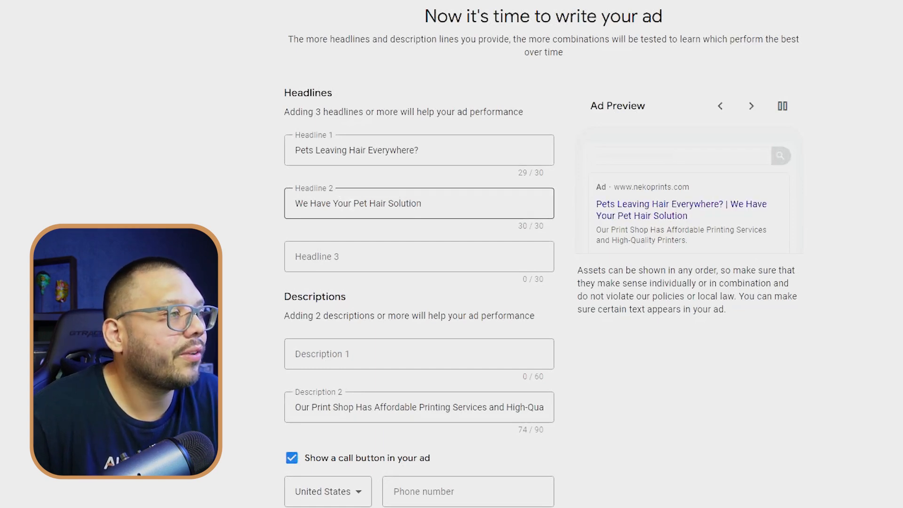
pyautogui.moveTo(355, 204); pyautogui.dragTo(385, 203)
pyautogui.write('Grooming')
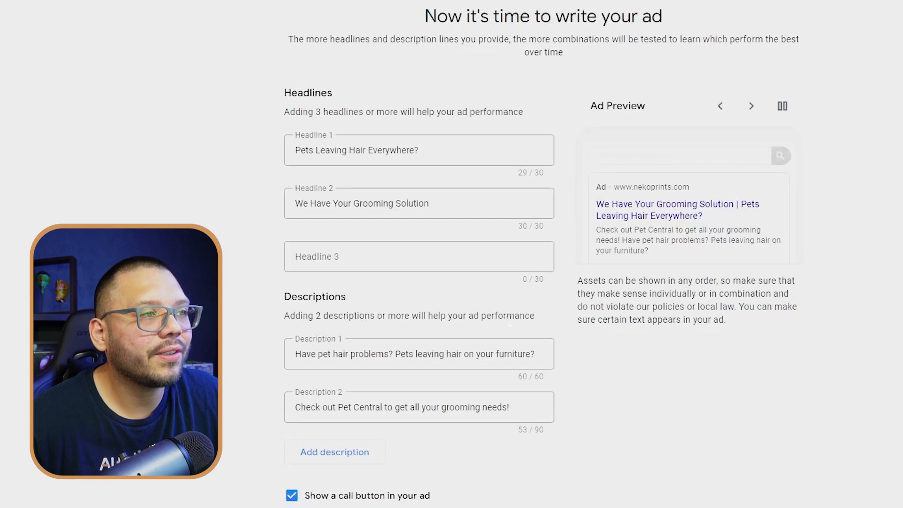
# Step: Review the wording of the two ad descriptions about pet hair problems and grooming needs
pyautogui.moveTo(340, 353); pyautogui.dragTo(550, 355)
pyautogui.moveTo(351, 408); pyautogui.dragTo(489, 407)
pyautogui.click(490, 408)
pyautogui.click(640, 406)
pyautogui.moveTo(338, 408); pyautogui.dragTo(571, 417)
pyautogui.click(645, 320)
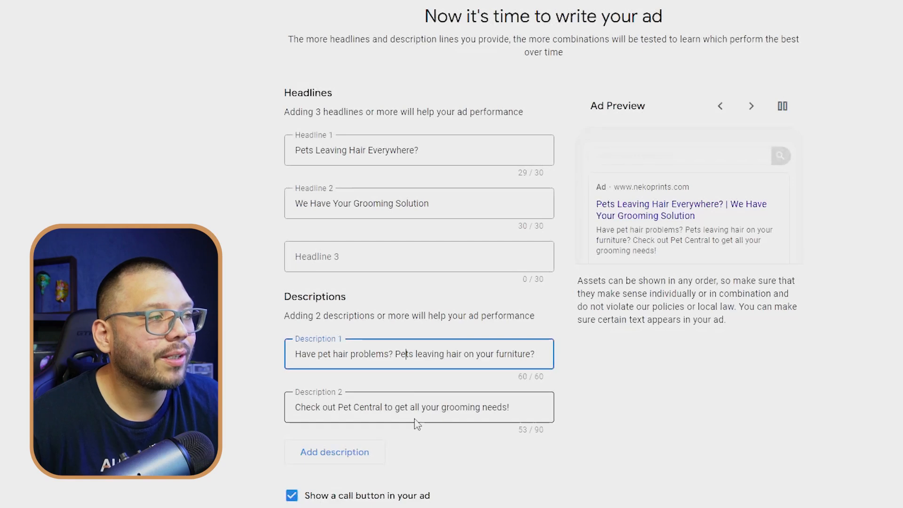
pyautogui.moveTo(509, 407); pyautogui.dragTo(333, 408)
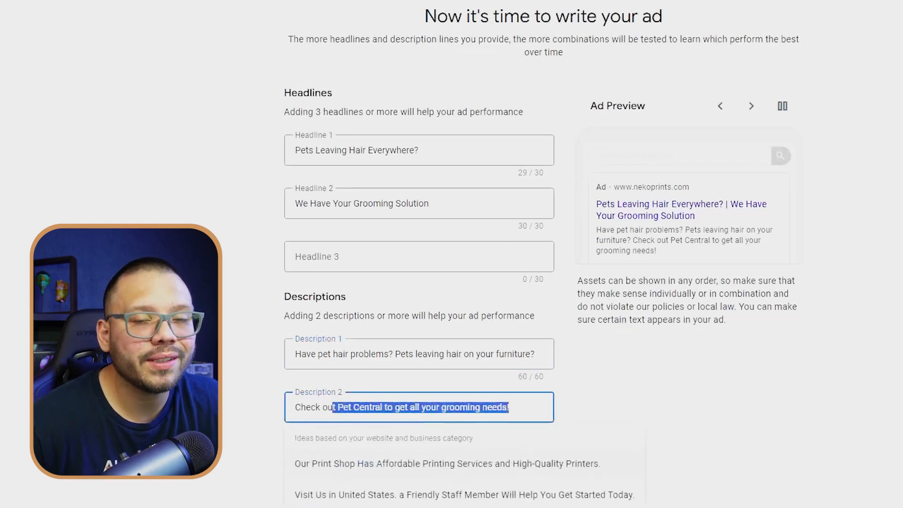
# Step: Rewrite description 1 as "Don't let your pet shed all over the furniture."
pyautogui.moveTo(395, 353); pyautogui.dragTo(278, 384)
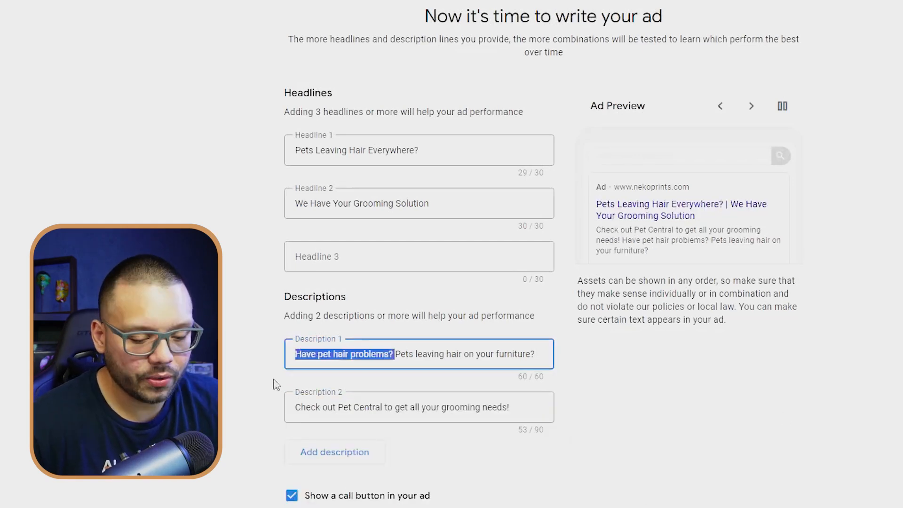
pyautogui.press('BackSpace')
pyautogui.click(714, 408)
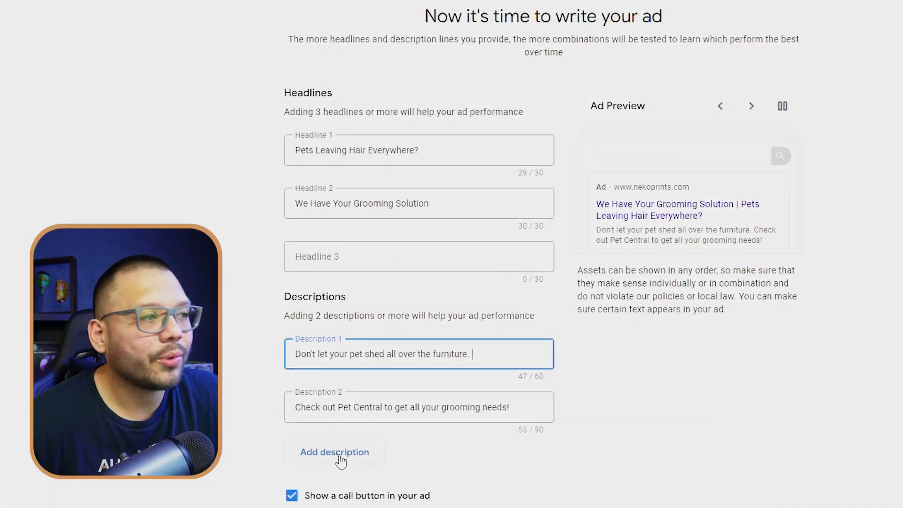
pyautogui.click(374, 456)
pyautogui.click(427, 453)
pyautogui.click(682, 472)
pyautogui.moveTo(683, 309); pyautogui.dragTo(678, 309)
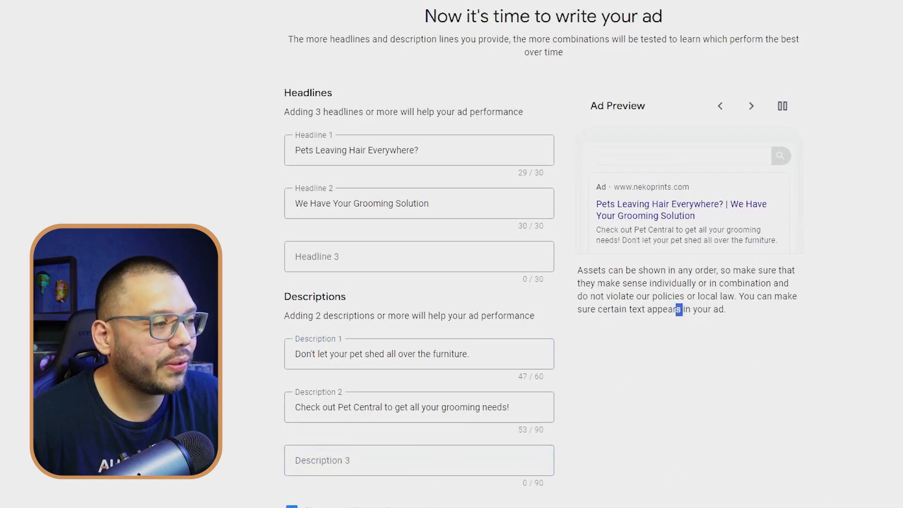
# Step: Turn off the call button in the ad and set headline 3 to "Pet Central"
pyautogui.scroll(-2, 312, 409)
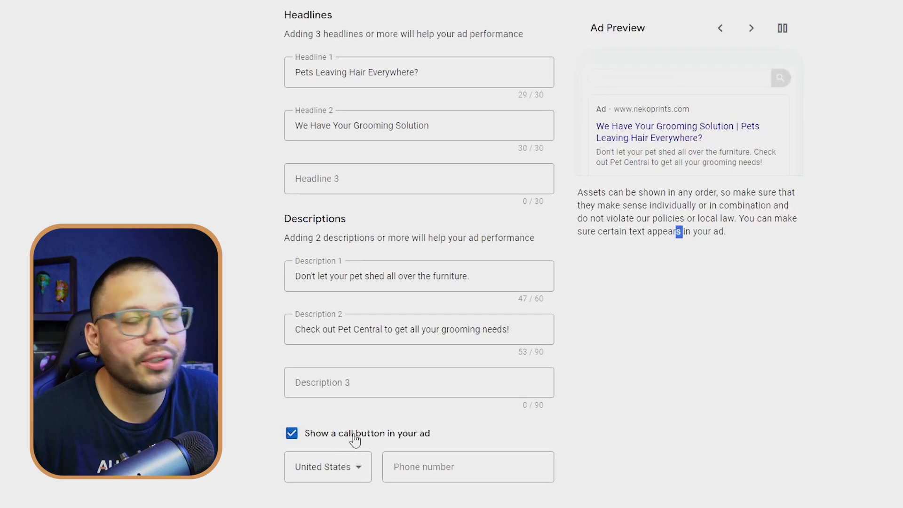
pyautogui.click(299, 437)
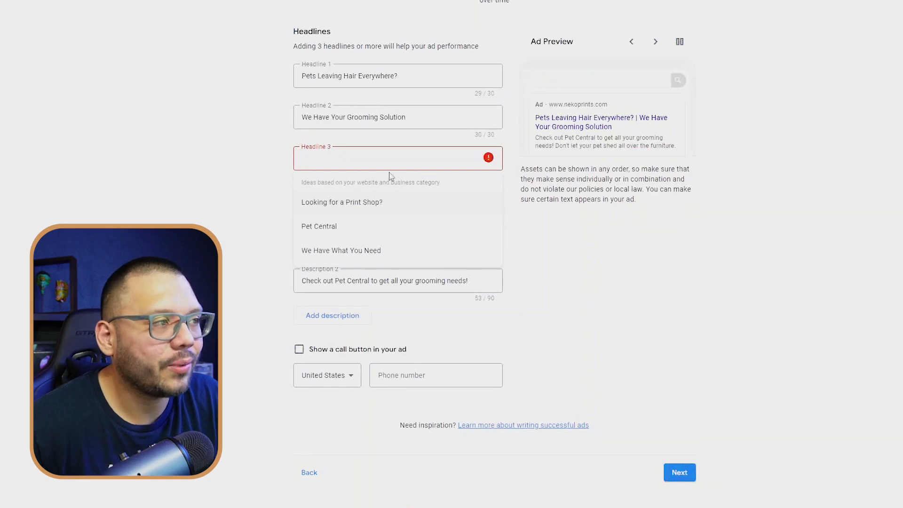
pyautogui.click(375, 162)
pyautogui.write('Pet Central')
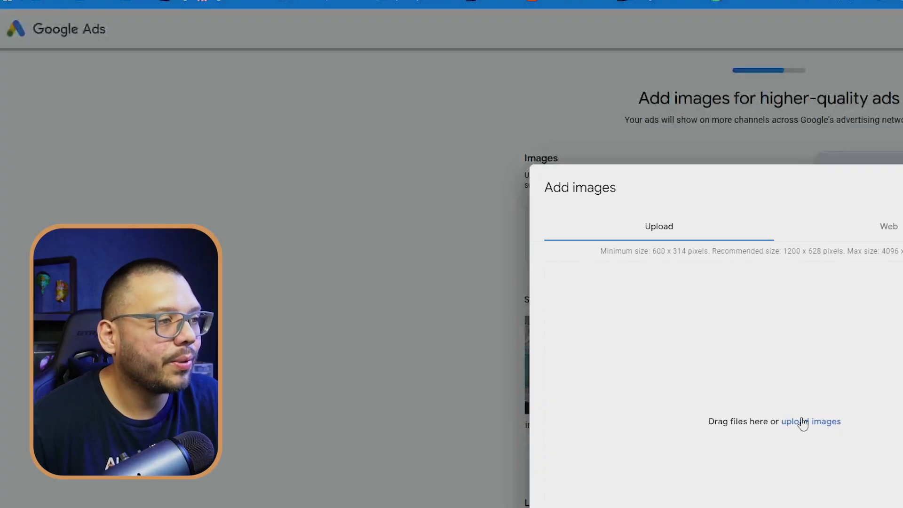
# Step: Upload the dog photo as an ad image, adjusting the square crop and using both the landscape and square versions
pyautogui.click(828, 421)
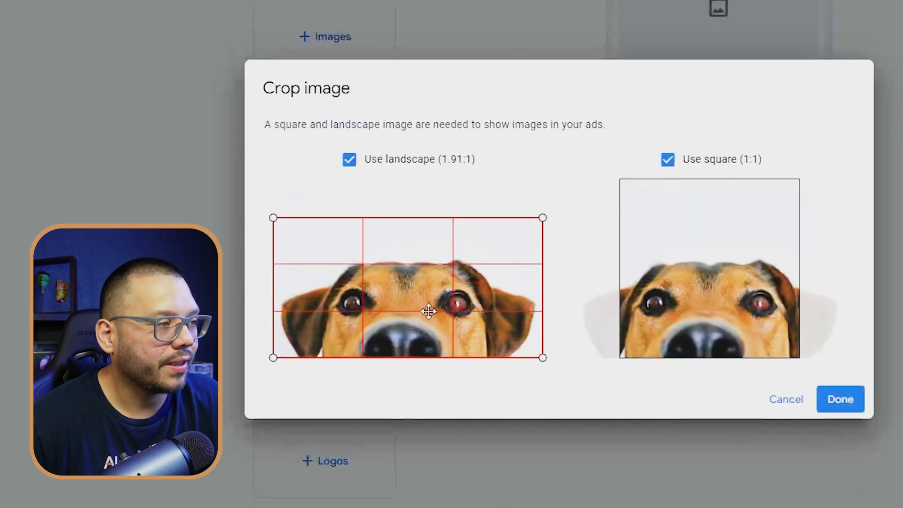
pyautogui.moveTo(781, 209)
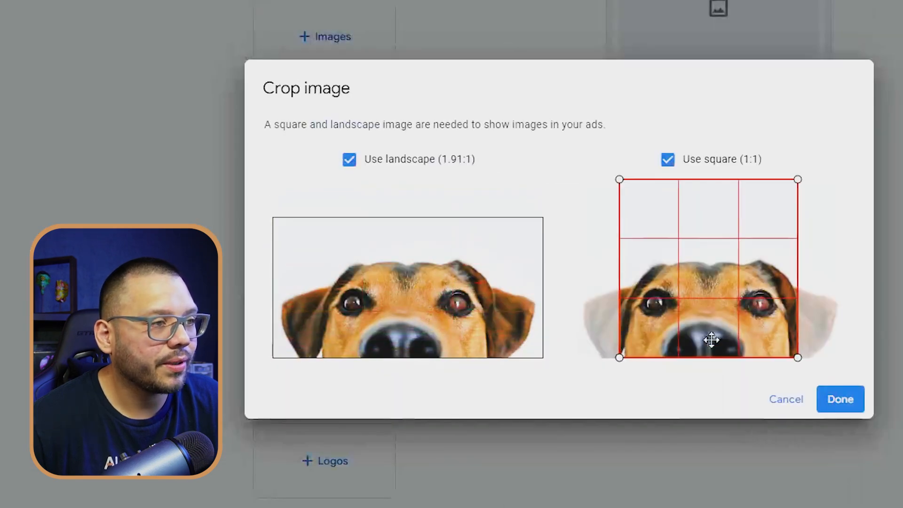
pyautogui.moveTo(781, 209); pyautogui.dragTo(795, 248)
pyautogui.click(841, 399)
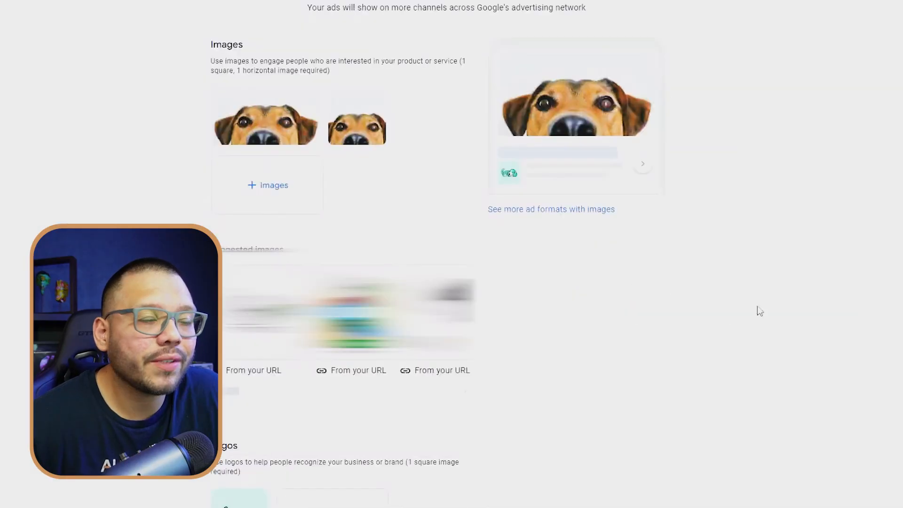
pyautogui.scroll(-7, 760, 311)
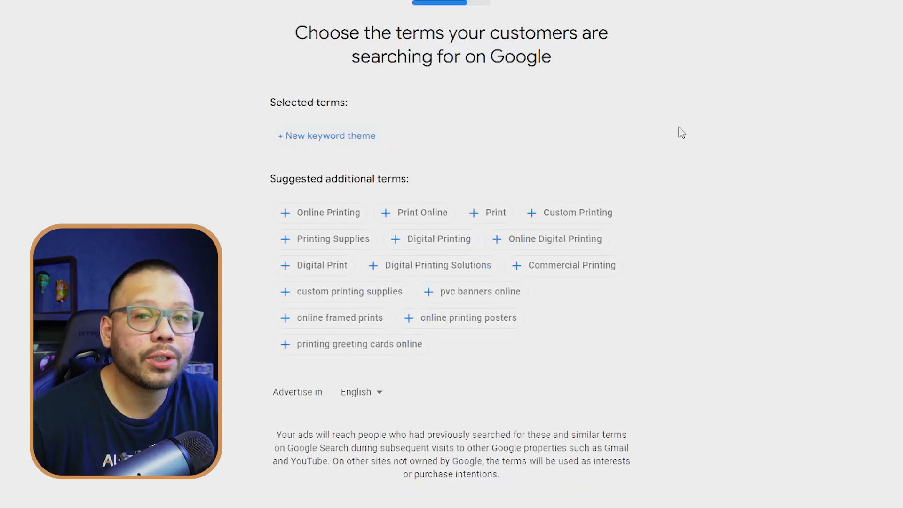
# Step: Look up "Pets" as a new keyword theme and add the suggested term "pet groomer"
pyautogui.click(303, 137)
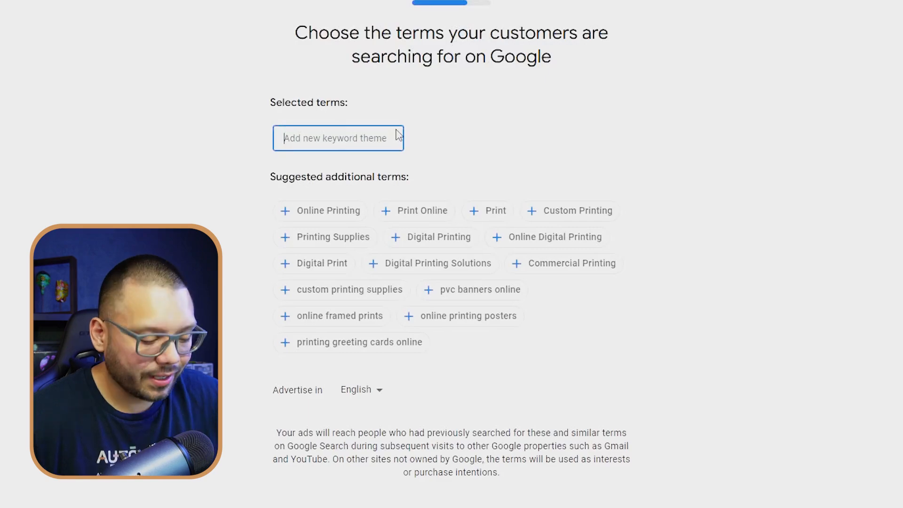
pyautogui.write('Pets')
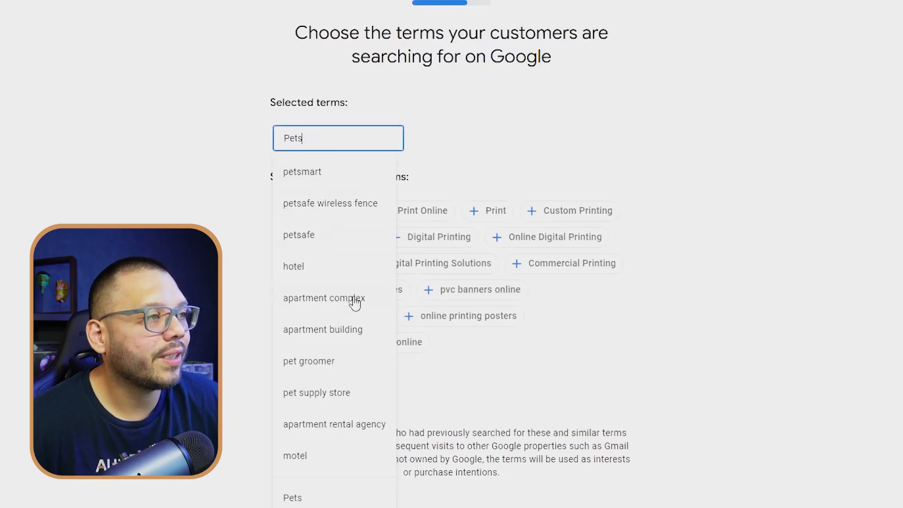
pyautogui.click(315, 363)
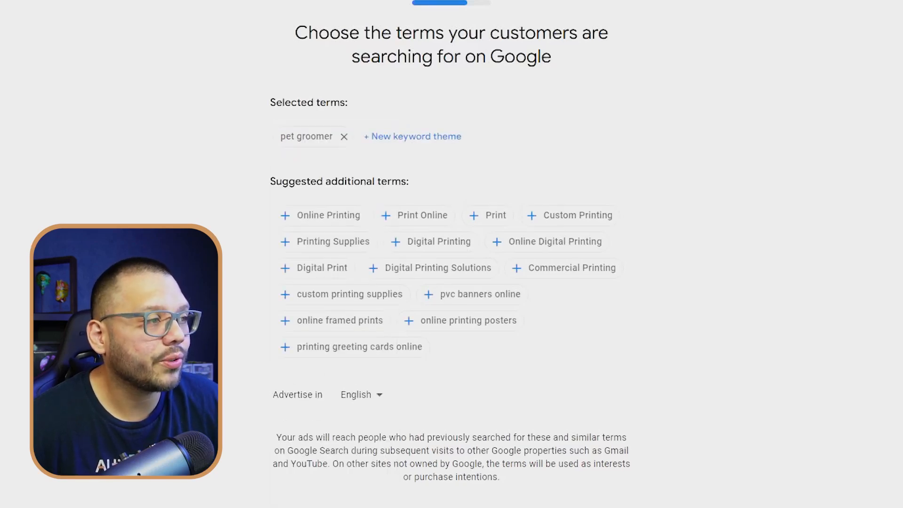
# Step: Add the keyword themes "dog" and "cat" to the selected terms
pyautogui.click(384, 137)
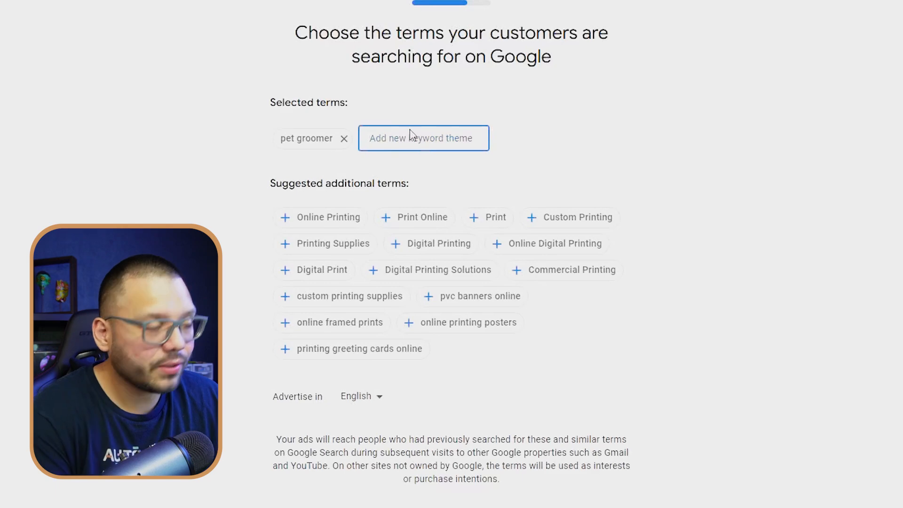
pyautogui.write('dog')
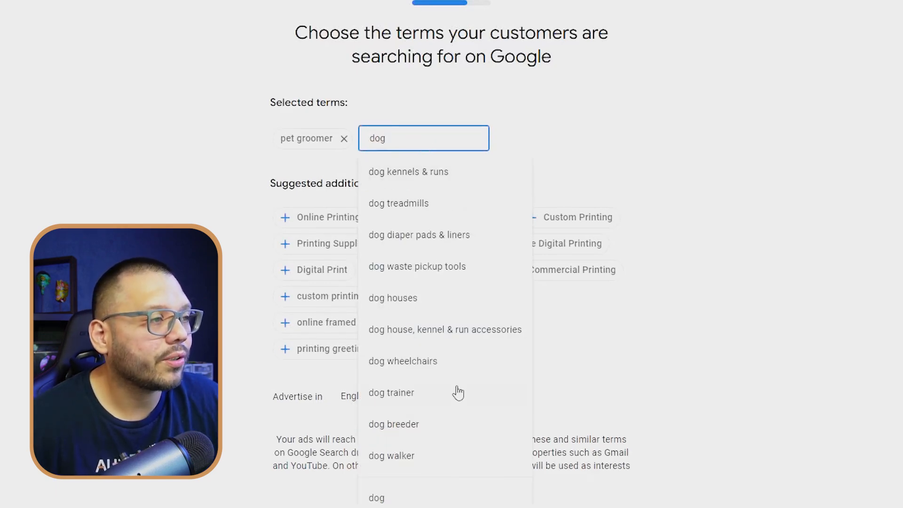
pyautogui.click(404, 505)
pyautogui.click(460, 136)
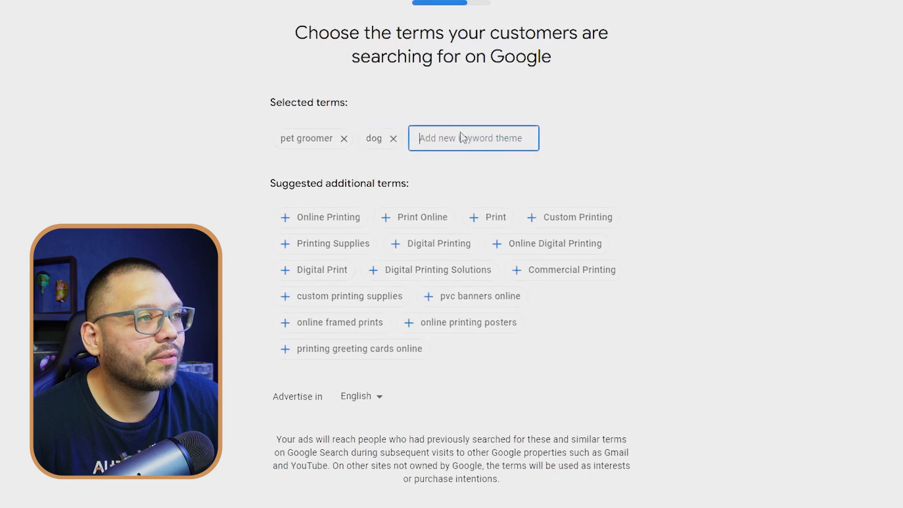
pyautogui.write('cat')
pyautogui.press('Return')
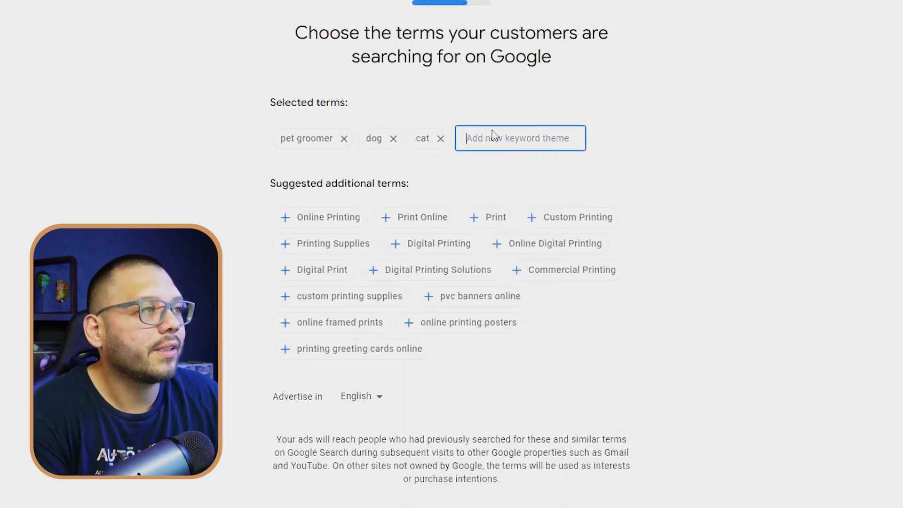
# Step: Look up "pet toys" as a keyword theme and add the suggested term "pet store"
pyautogui.write('pet tosy')
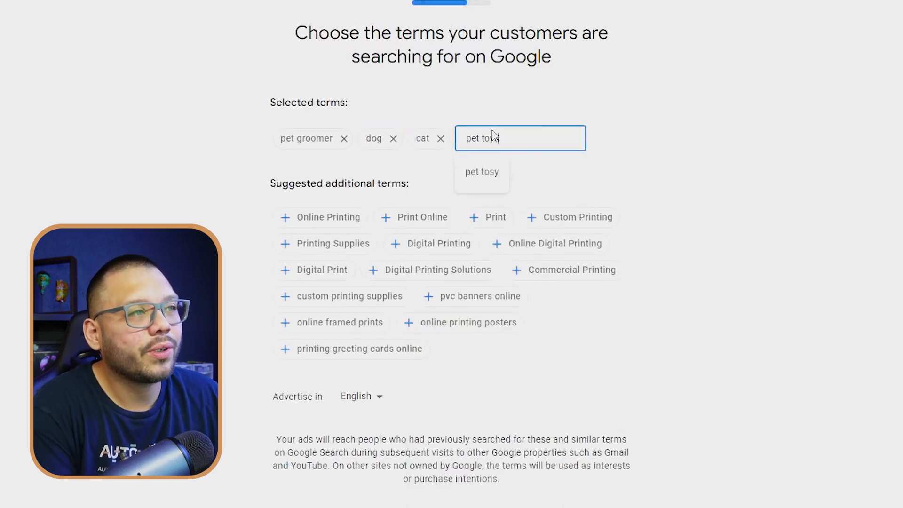
pyautogui.press('BackSpace')
pyautogui.press('BackSpace')
pyautogui.write('ys')
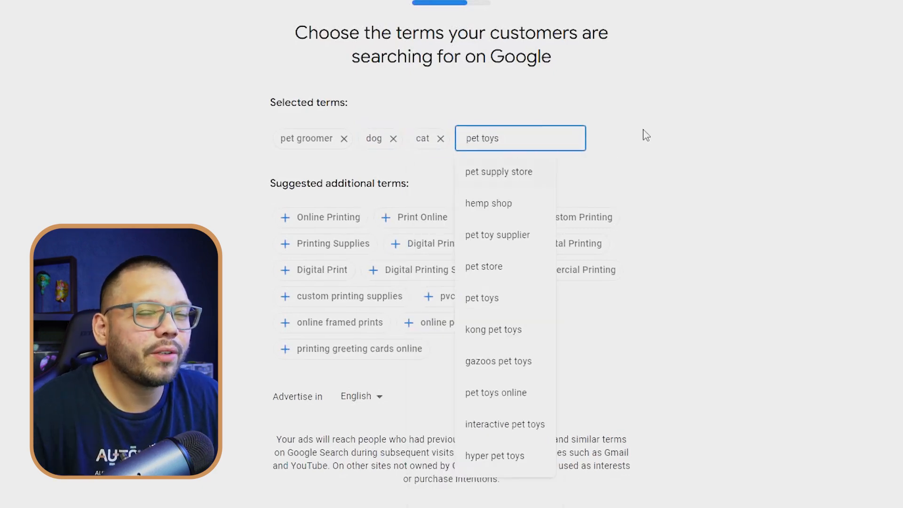
pyautogui.click(513, 272)
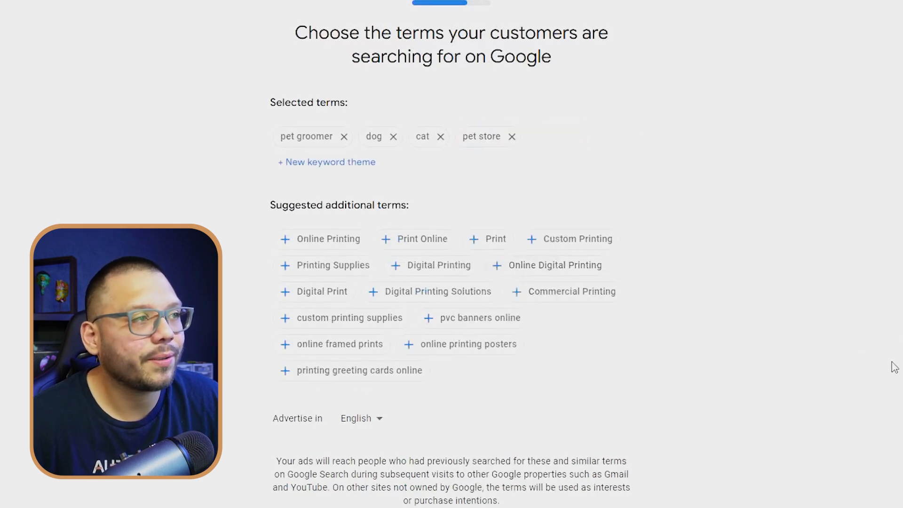
# Step: Add the keyword theme "pet grooming" and open another empty keyword theme entry
pyautogui.click(358, 161)
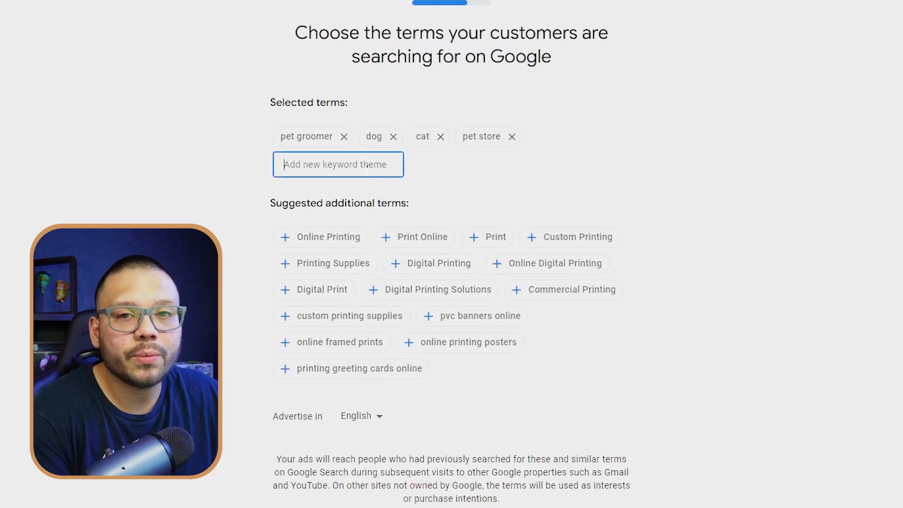
pyautogui.write('pet grooming')
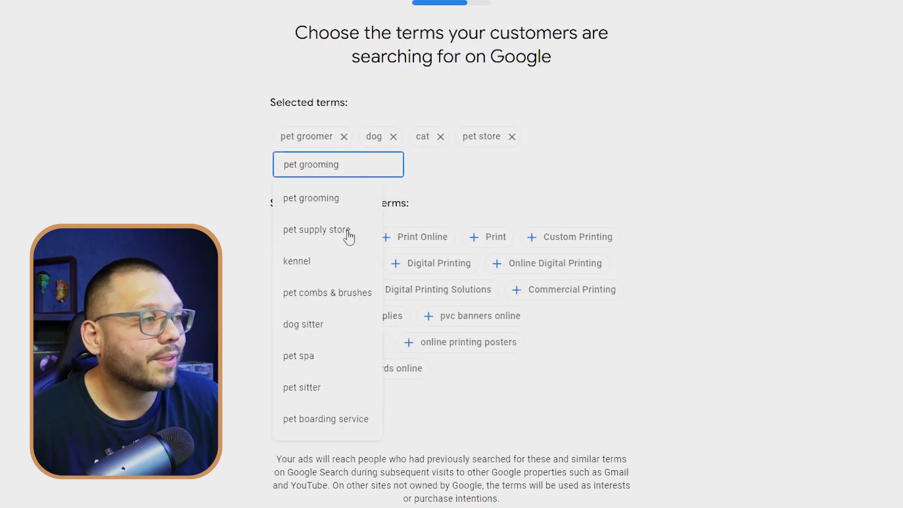
pyautogui.click(336, 200)
pyautogui.click(372, 167)
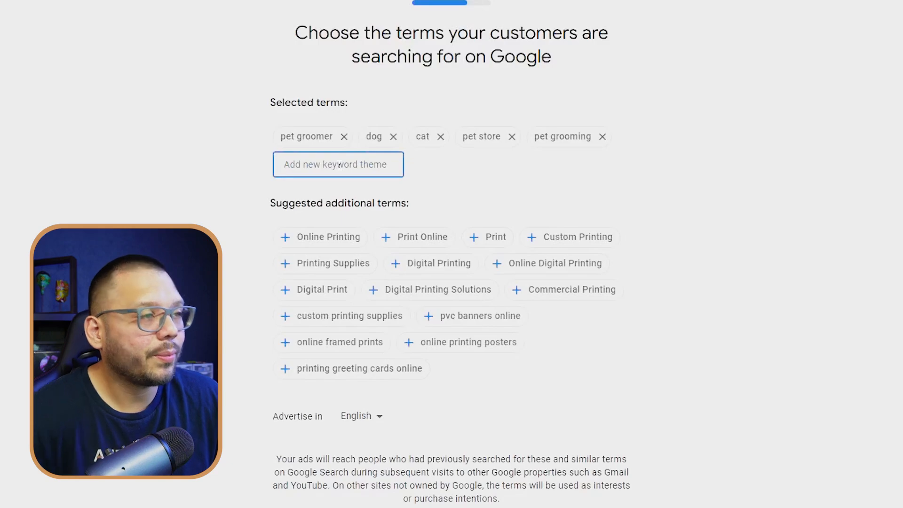
# Step: Look up "pet" as a keyword theme and add the suggested term "pet supply store"
pyautogui.write('pet')
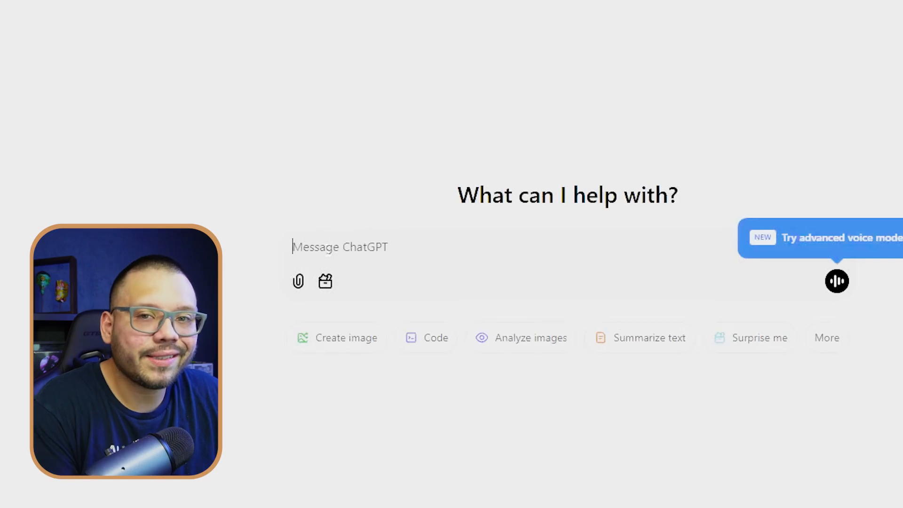
# Step: Switch to ChatGPT, ask for Google Ads search term suggestions for a pet grooming store, and read through the suggested keywords
pyautogui.write('give me suggestions for search terms for google ads for a pet grooming store')
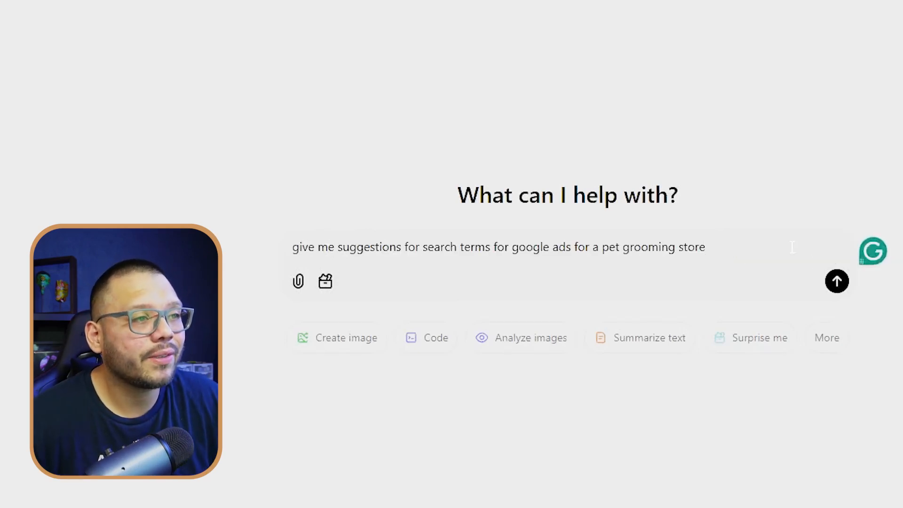
pyautogui.click(837, 281)
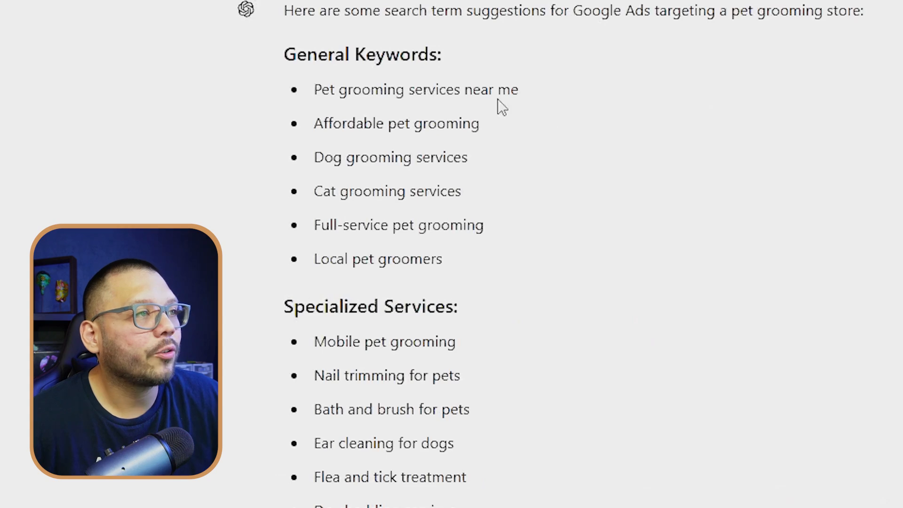
pyautogui.scroll(-2, 536, 145)
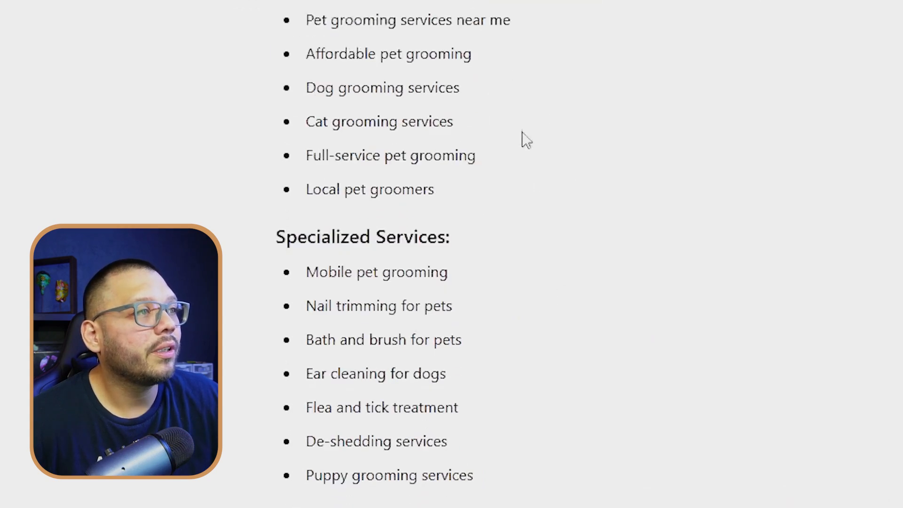
pyautogui.scroll(2, 583, 193)
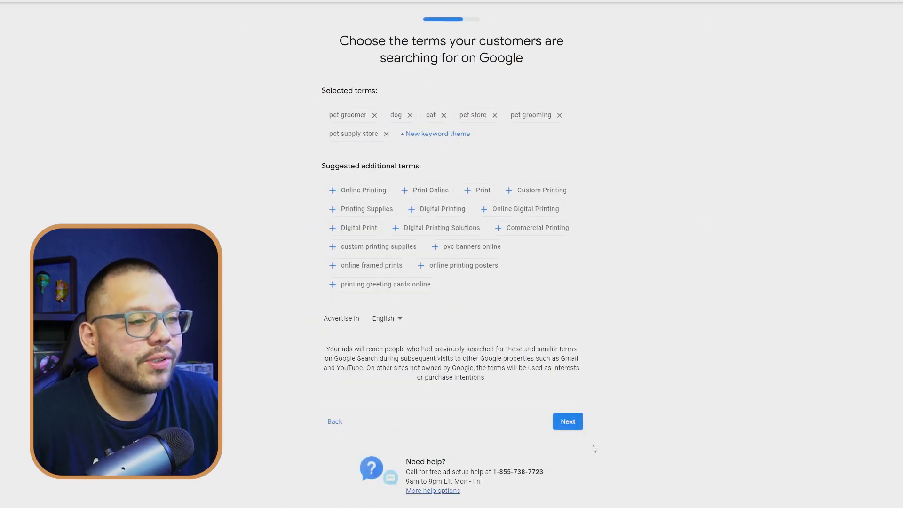
# Step: Return to Google Ads, accept the selected keyword themes and continue to the ad locations
pyautogui.click(569, 422)
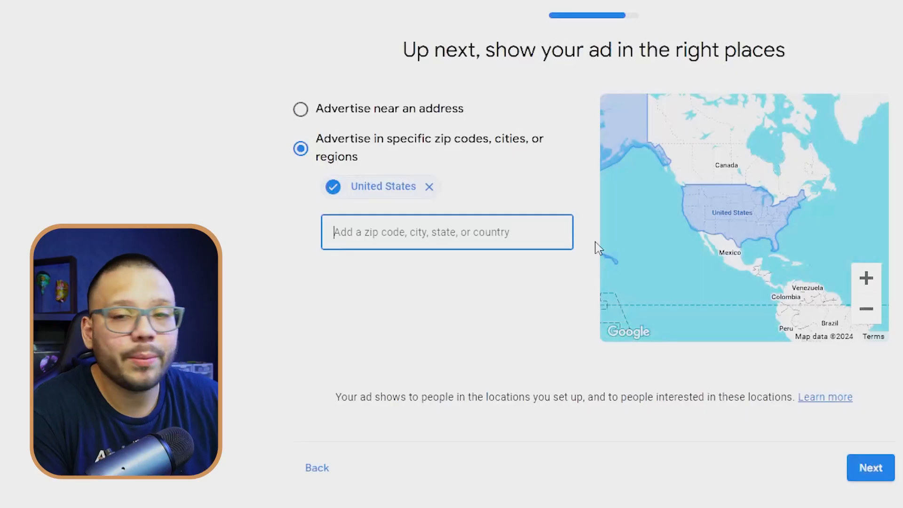
pyautogui.write('florida')
pyautogui.click(417, 284)
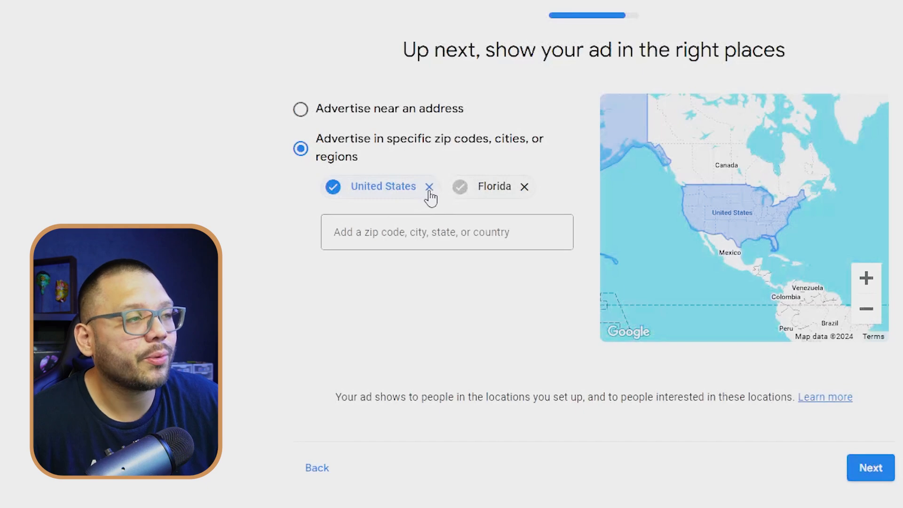
pyautogui.moveTo(804, 236); pyautogui.dragTo(781, 221)
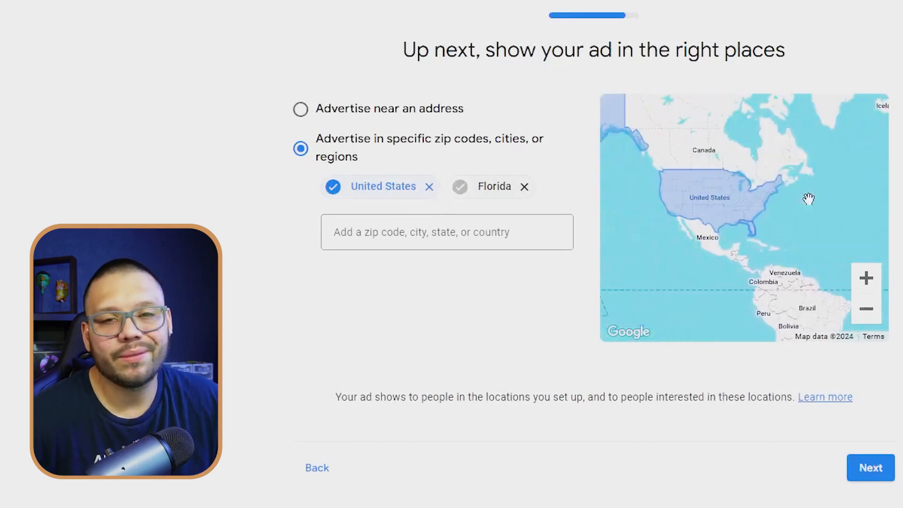
pyautogui.click(523, 187)
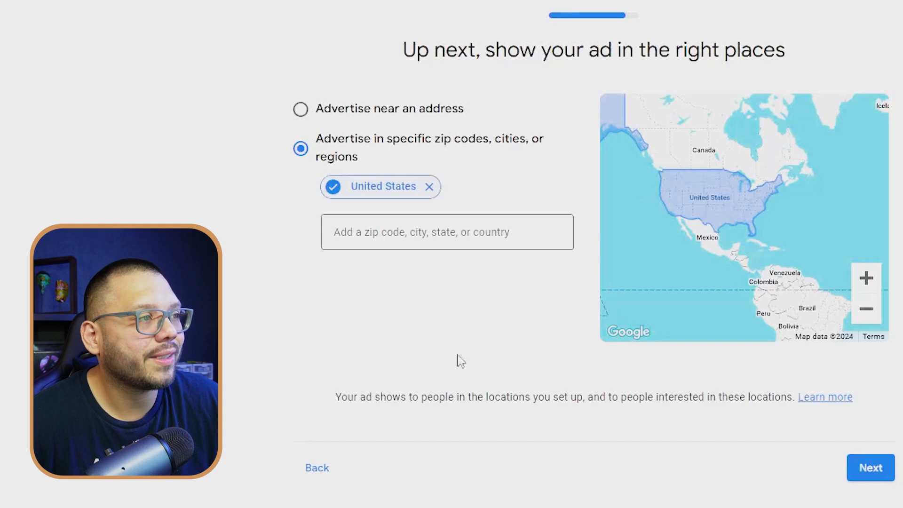
# Step: Accept United States as the advertising location and enter a custom daily average budget of $10
pyautogui.click(871, 474)
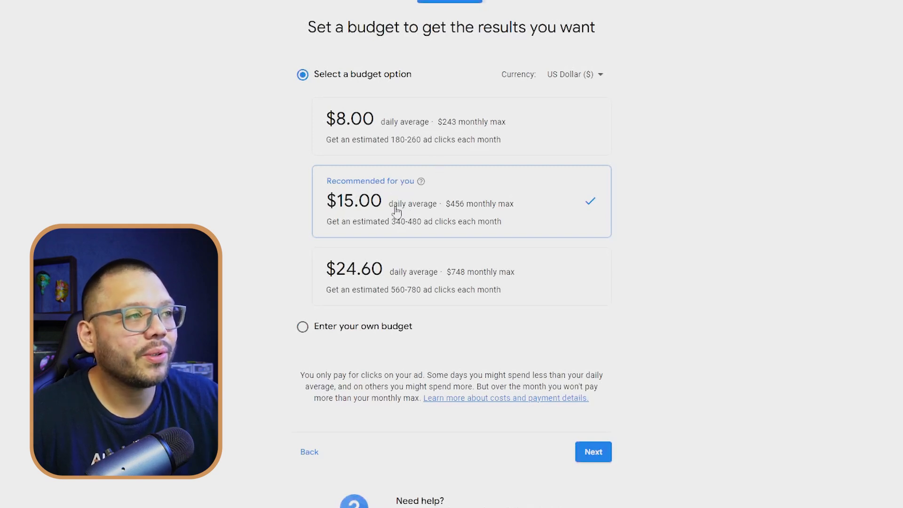
pyautogui.click(303, 328)
pyautogui.moveTo(349, 130); pyautogui.dragTo(289, 133)
pyautogui.write('10')
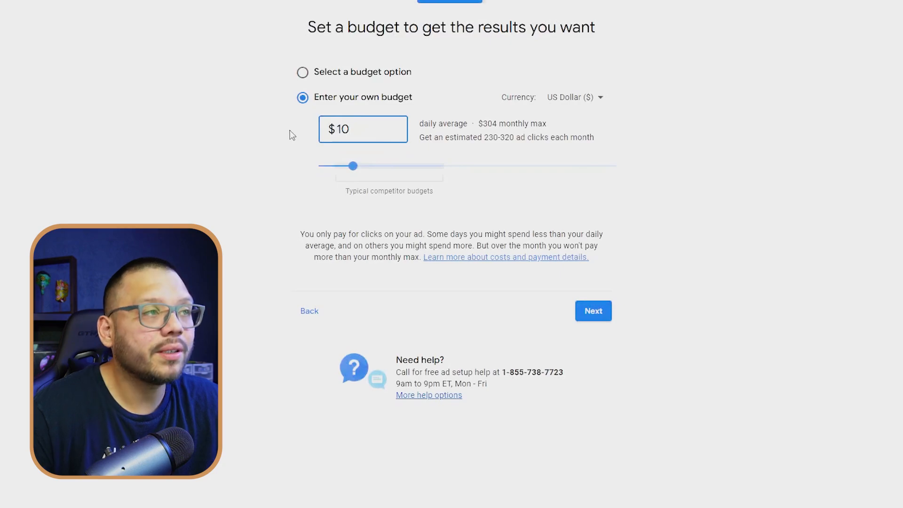
pyautogui.click(670, 202)
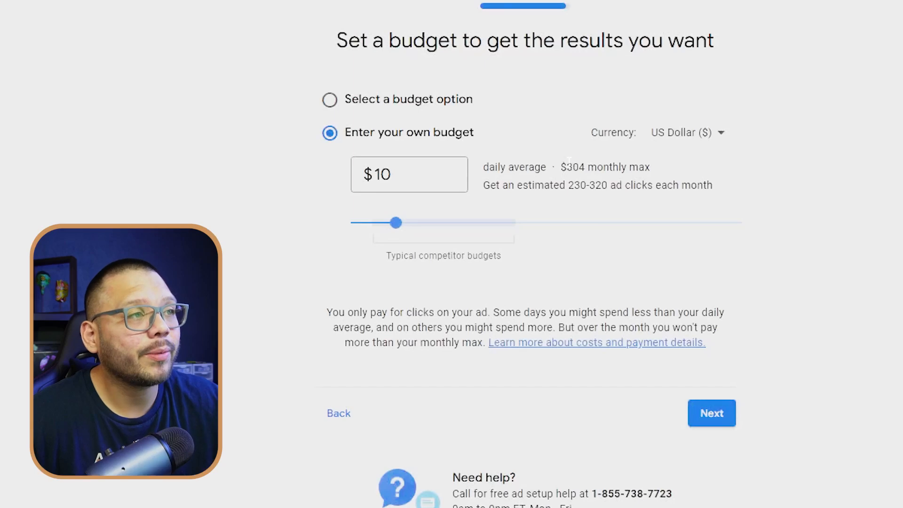
# Step: Examine the monthly maximum and the estimated ad clicks for the custom budget
pyautogui.moveTo(567, 168); pyautogui.dragTo(592, 168)
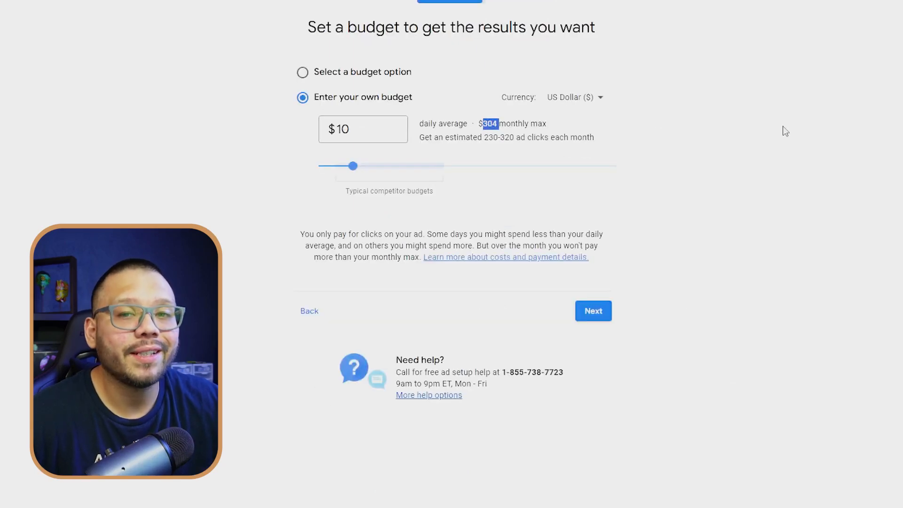
pyautogui.moveTo(420, 123); pyautogui.dragTo(509, 138)
pyautogui.click(490, 143)
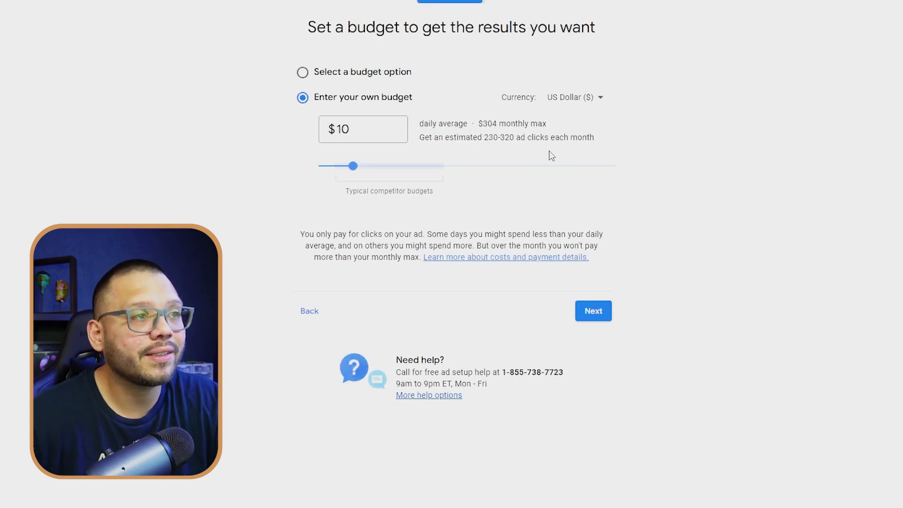
pyautogui.moveTo(483, 123); pyautogui.dragTo(492, 123)
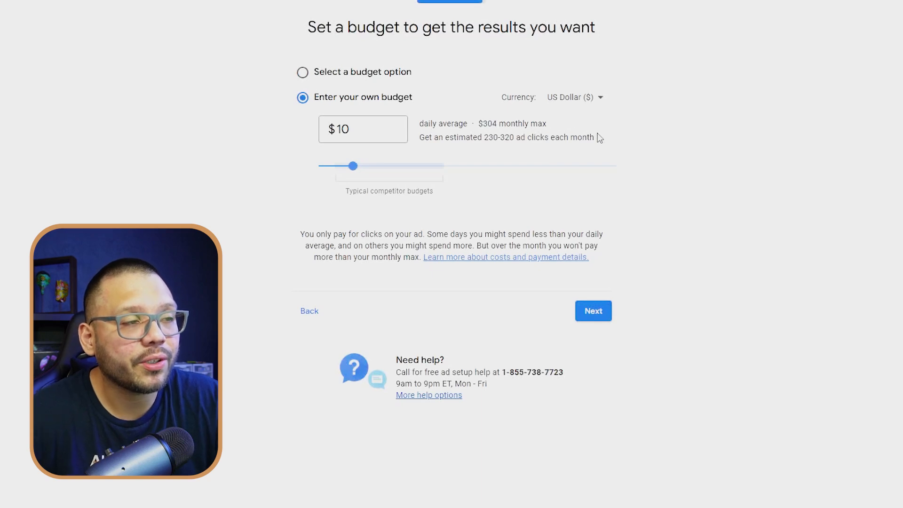
pyautogui.moveTo(600, 138); pyautogui.dragTo(489, 137)
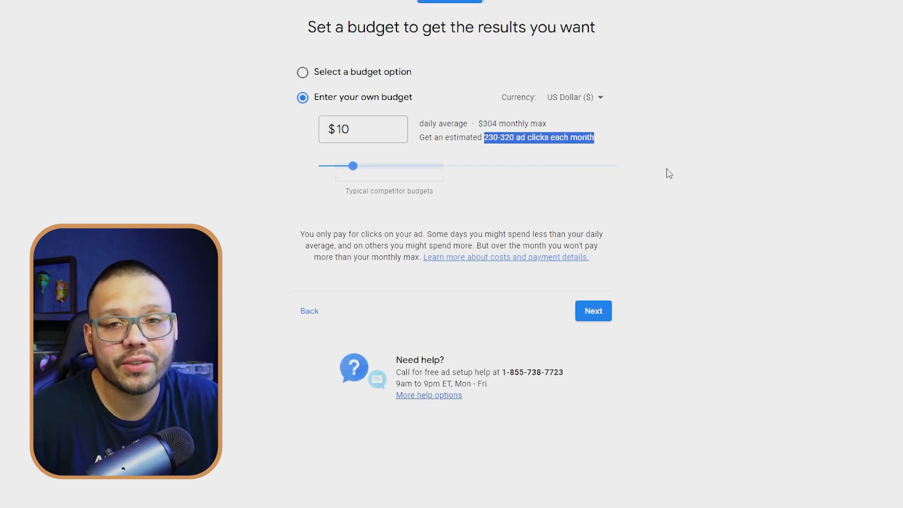
# Step: Accept the budget and approve the campaign review to continue to the payment information
pyautogui.click(593, 312)
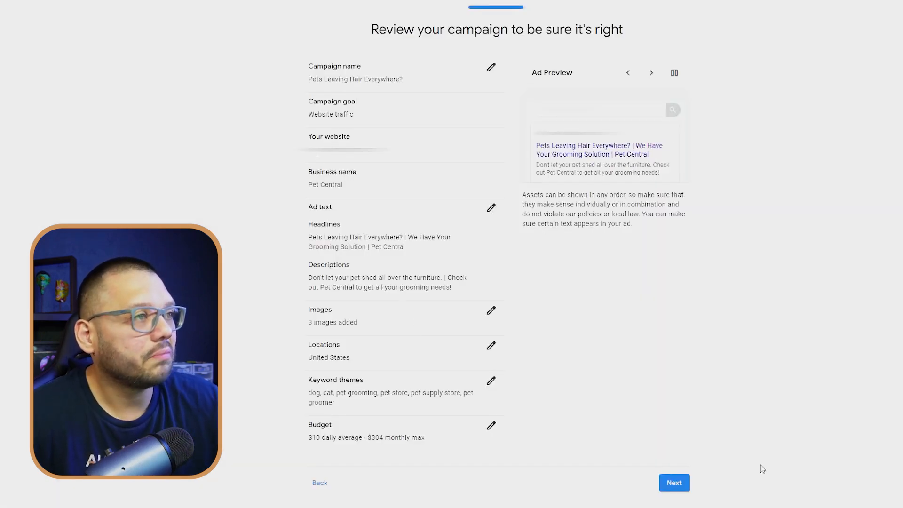
pyautogui.click(675, 484)
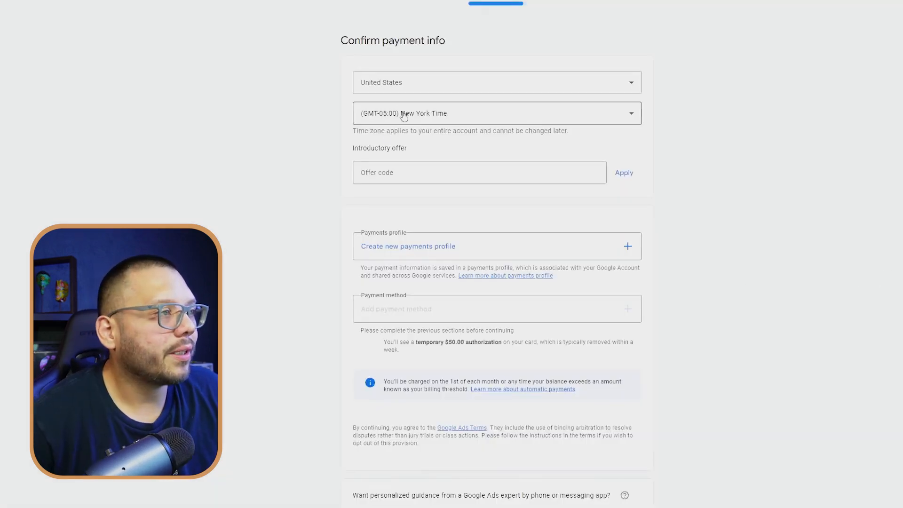
# Step: Create a payments profile of type Individual and choose a credit or debit card as the payment method
pyautogui.click(406, 248)
pyautogui.click(472, 205)
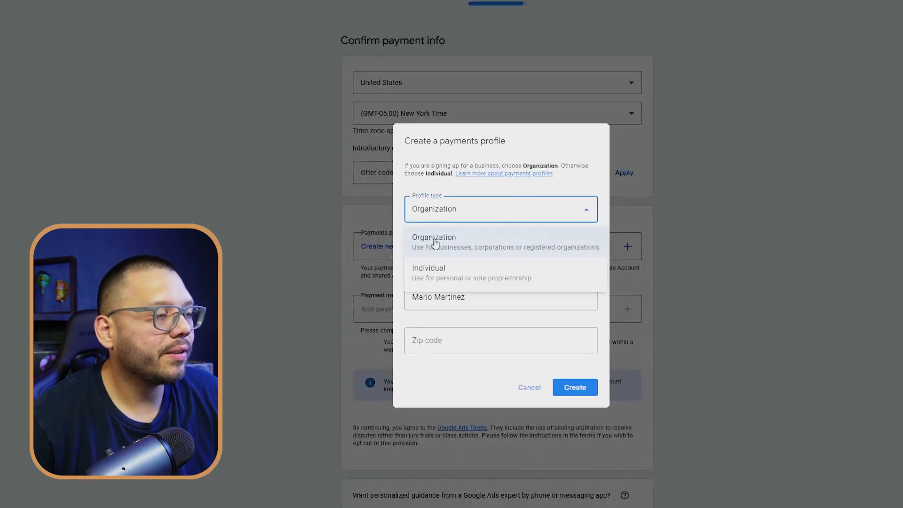
pyautogui.click(454, 286)
pyautogui.click(483, 324)
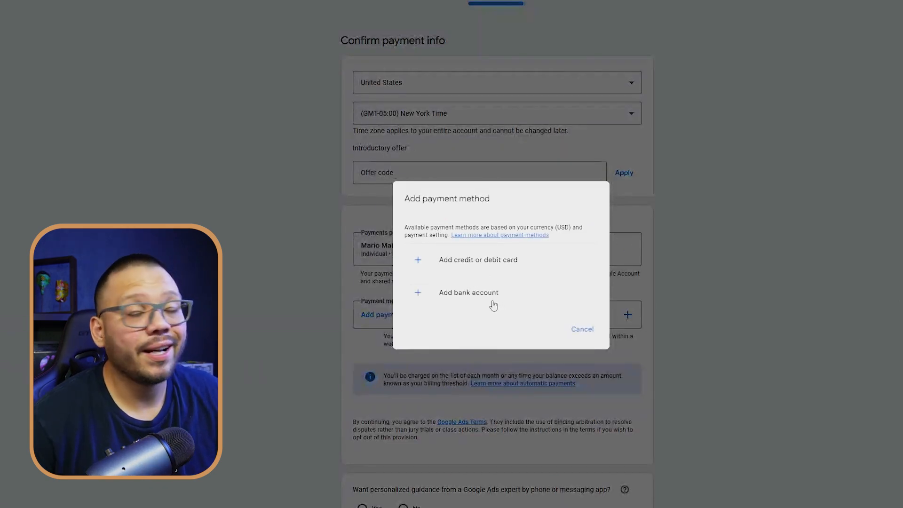
pyautogui.click(504, 266)
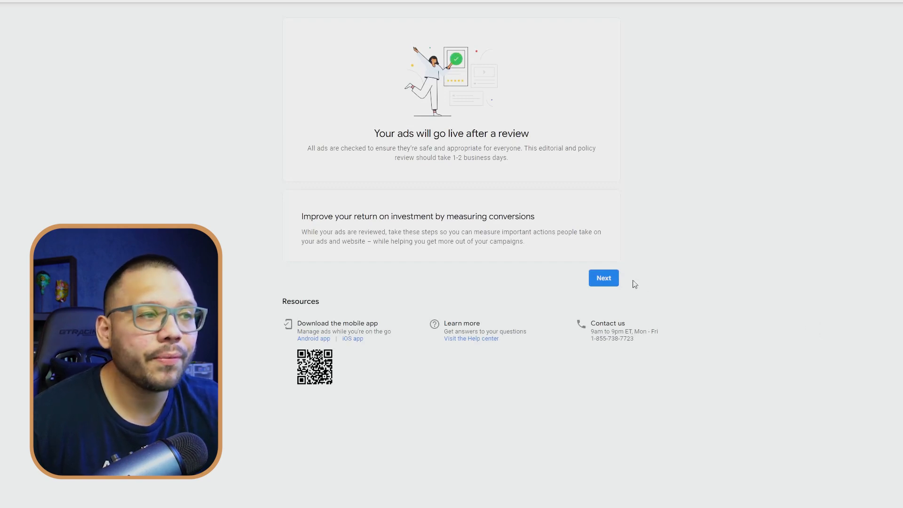
# Step: Continue past the ad review notice and examine the new campaign's policy review, impressions and conversions stages on the overview
pyautogui.click(611, 279)
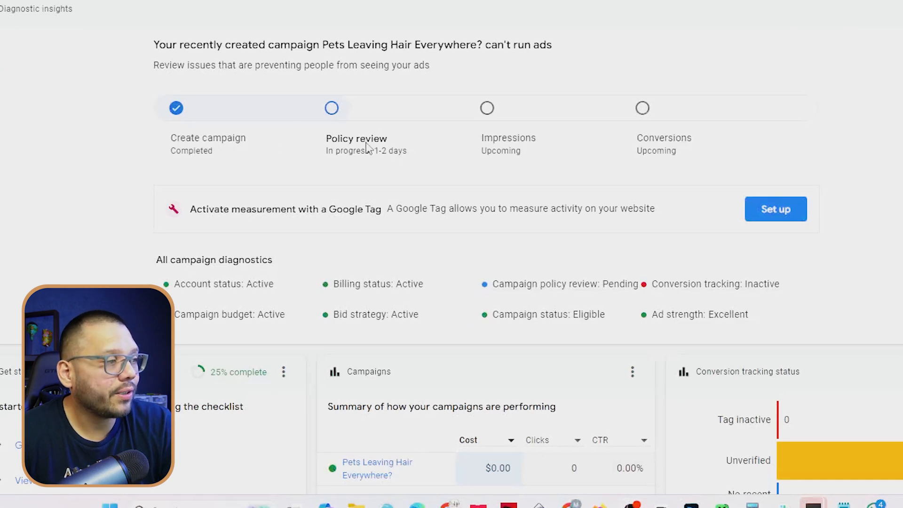
pyautogui.moveTo(338, 144); pyautogui.dragTo(403, 148)
pyautogui.moveTo(480, 149); pyautogui.dragTo(518, 144)
pyautogui.click(633, 149)
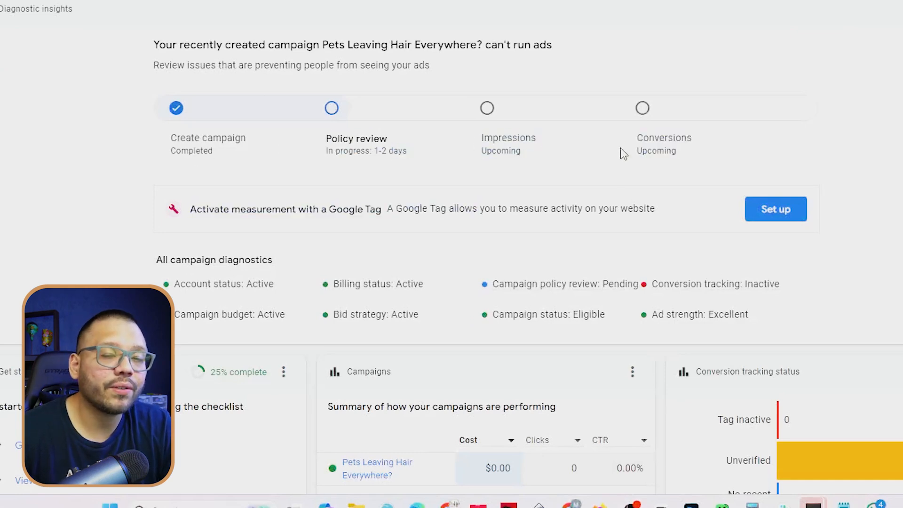